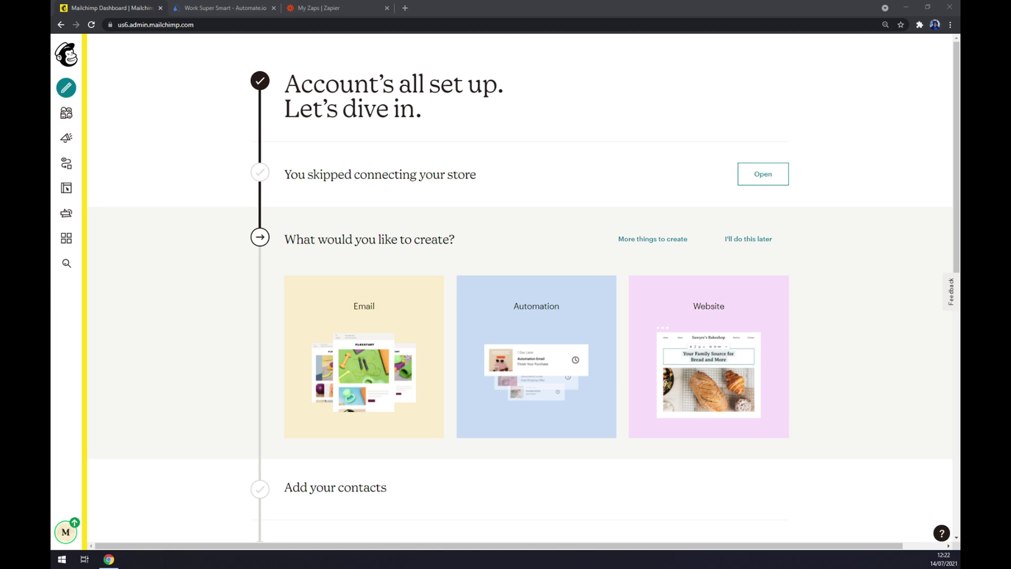
Switch to Automate.io and bring up its full list of app integrations for searching
left_click(208, 7)
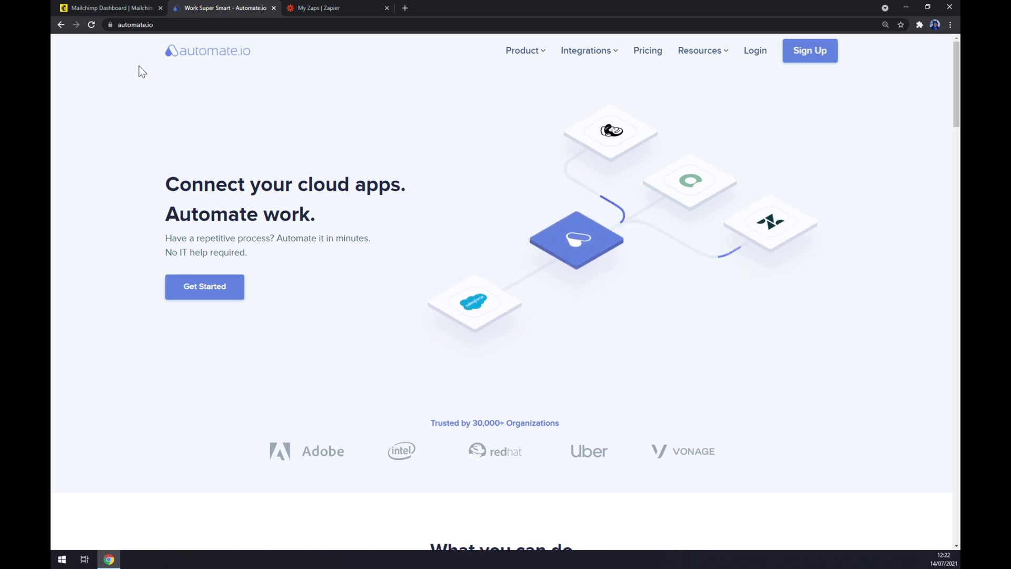
mouse_move(584, 55)
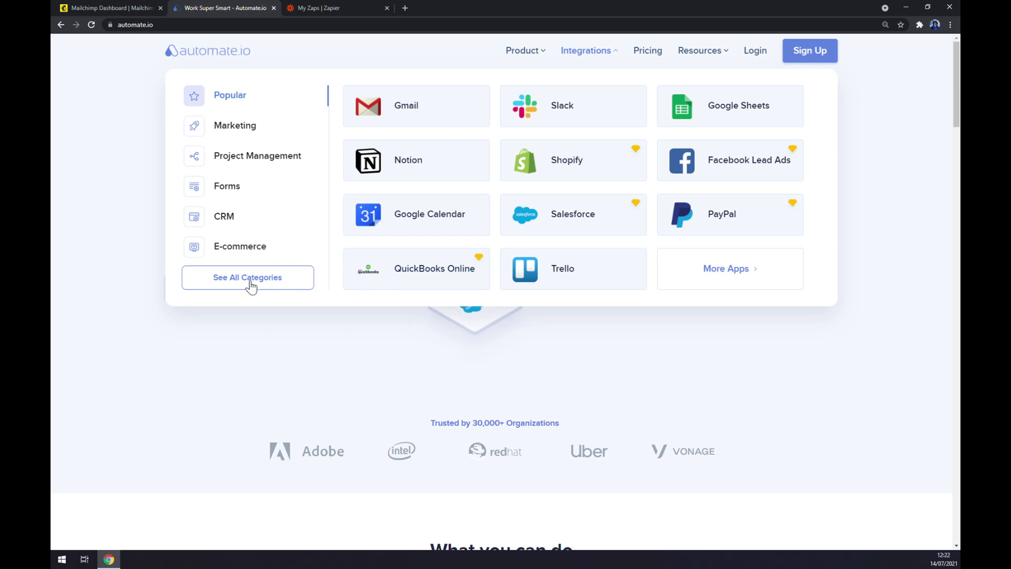
left_click(250, 283)
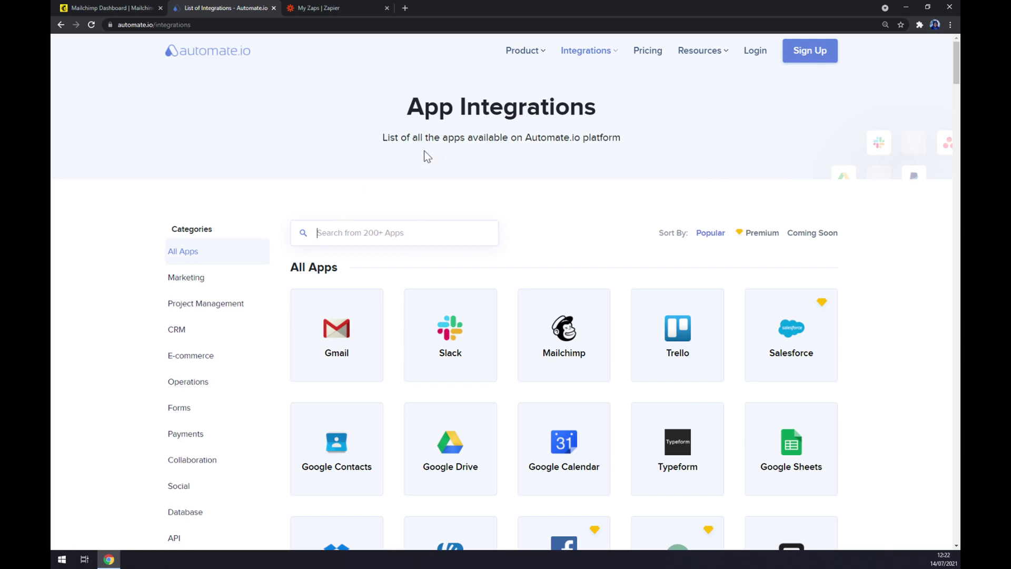
left_click(316, 233)
Search 'mailc' to reach Mailchimp integrations, then search 'sheet' and open the Google Sheets pairing
type("mailc")
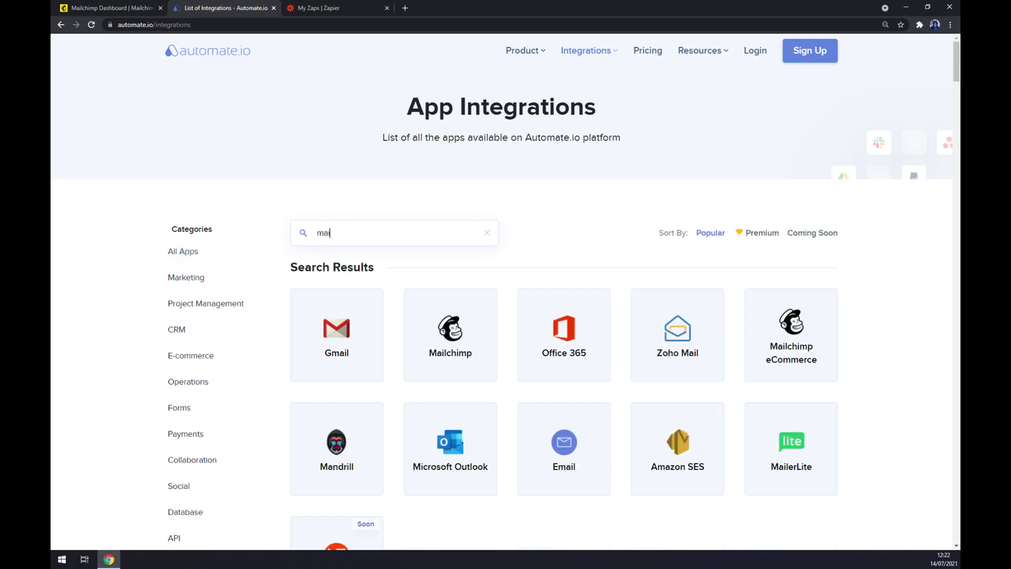
left_click(323, 354)
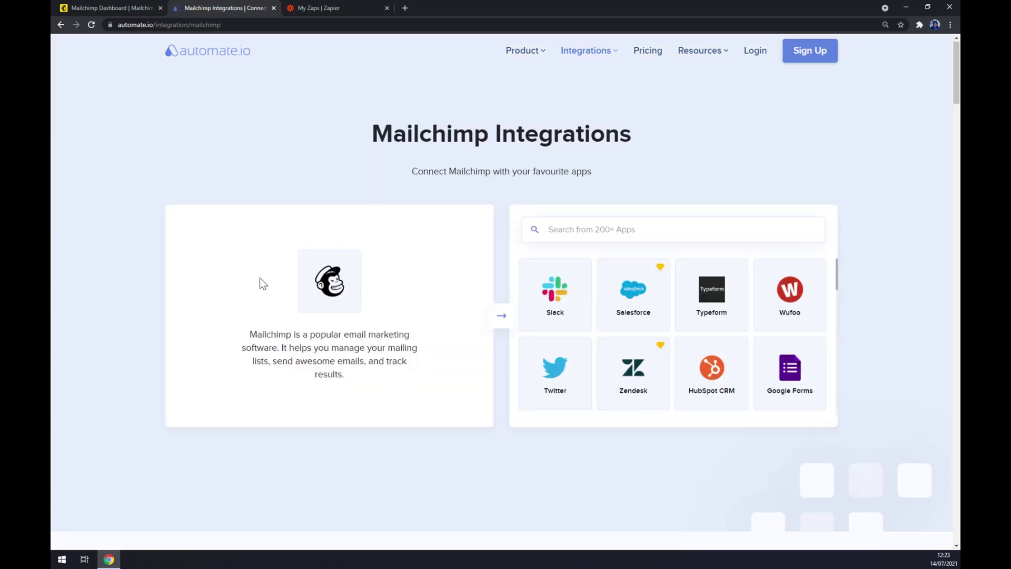
left_click(549, 230)
type("sheet")
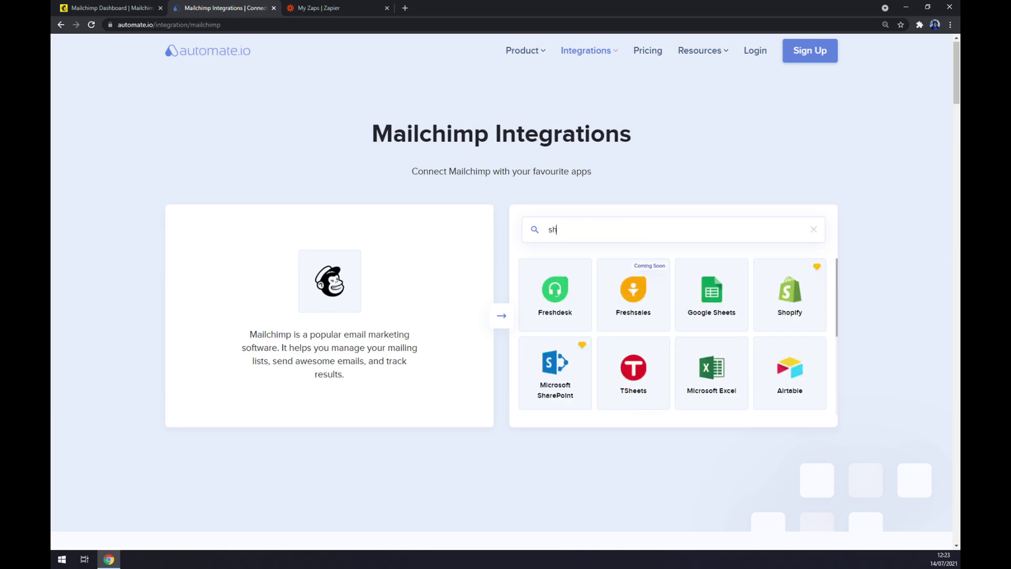
left_click(556, 308)
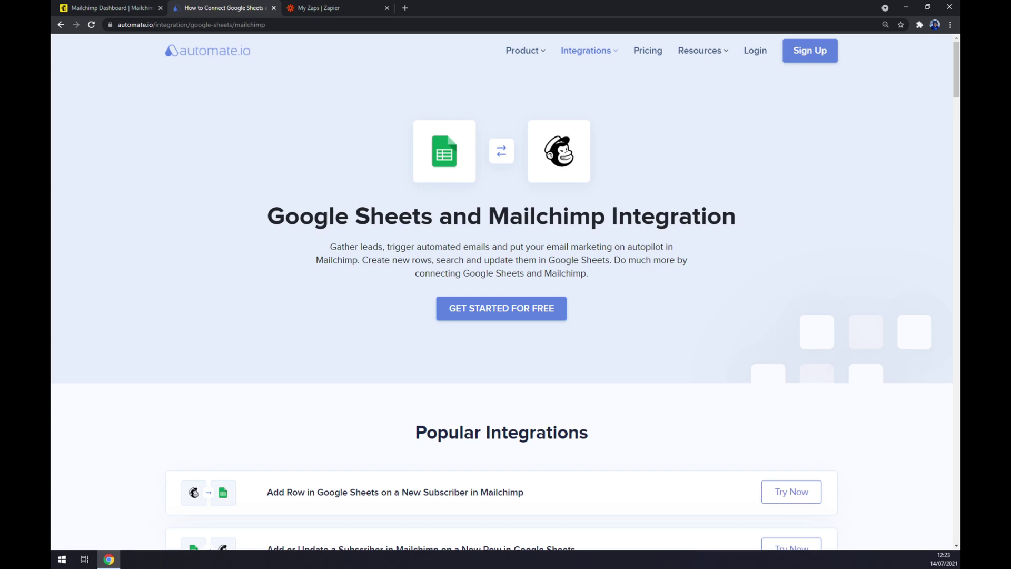
Scroll past the Popular Integrations down to the Create your own Integration section
scroll(519, 316, "down", 2)
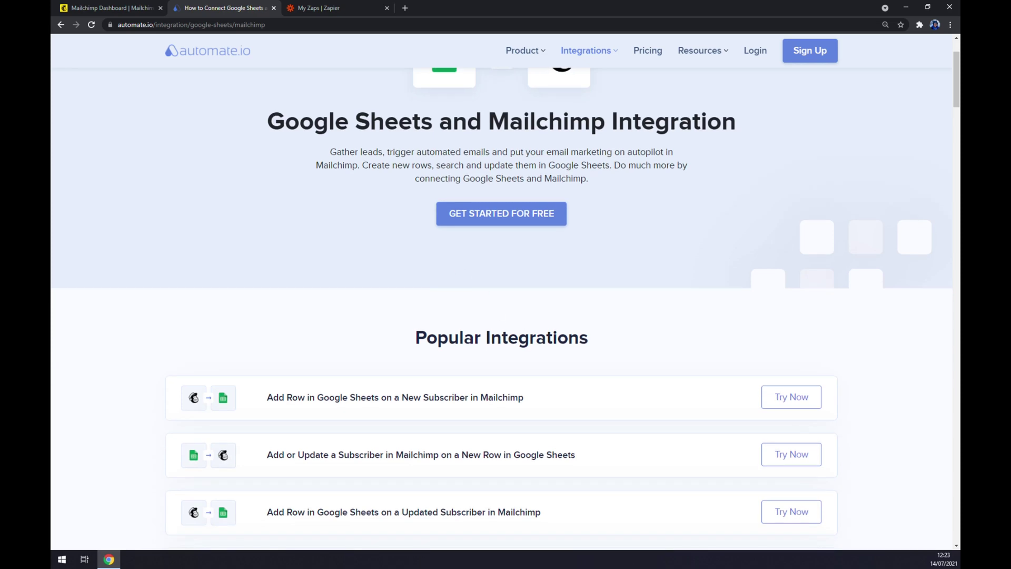
left_click_drag(415, 338, 575, 343)
scroll(499, 289, "down", 2)
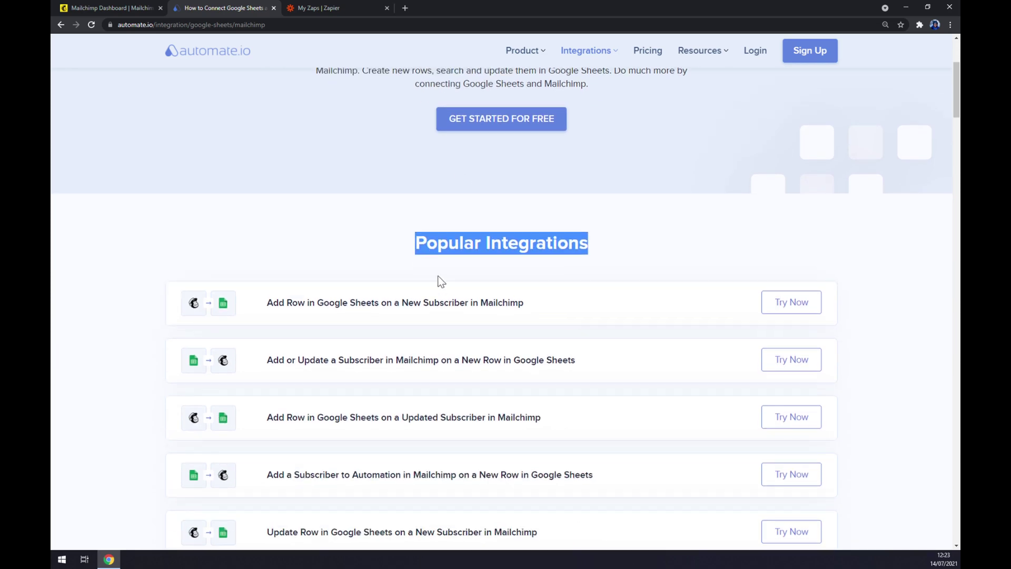
scroll(442, 274, "down", 3)
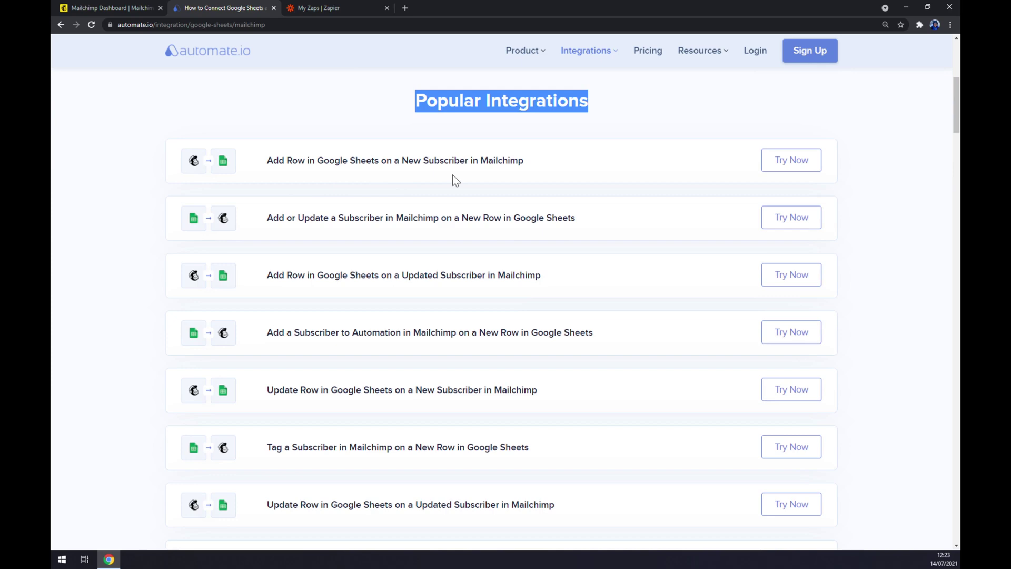
scroll(452, 178, "down", 5)
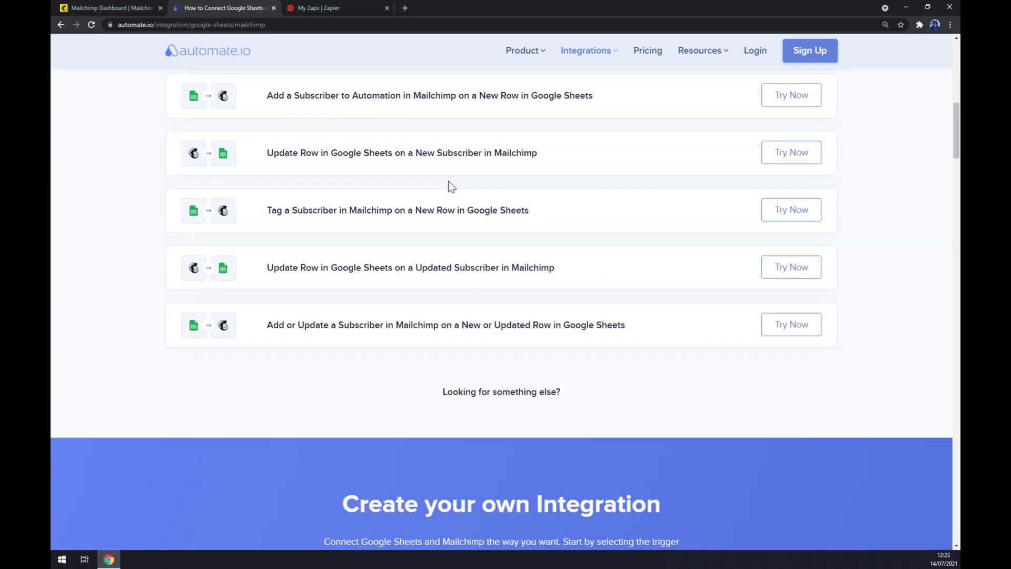
scroll(448, 182, "up", 5)
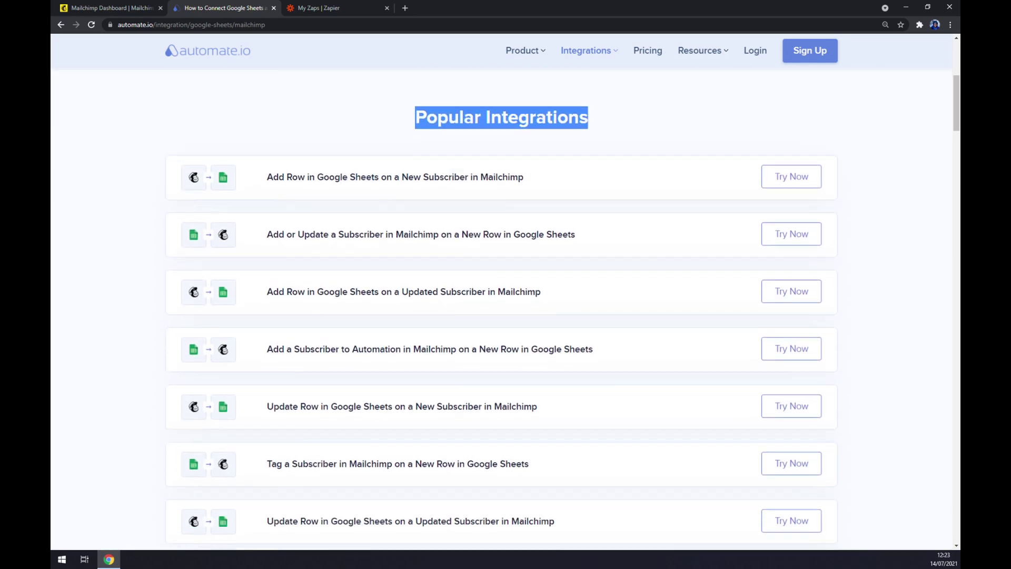
scroll(451, 197, "down", 5)
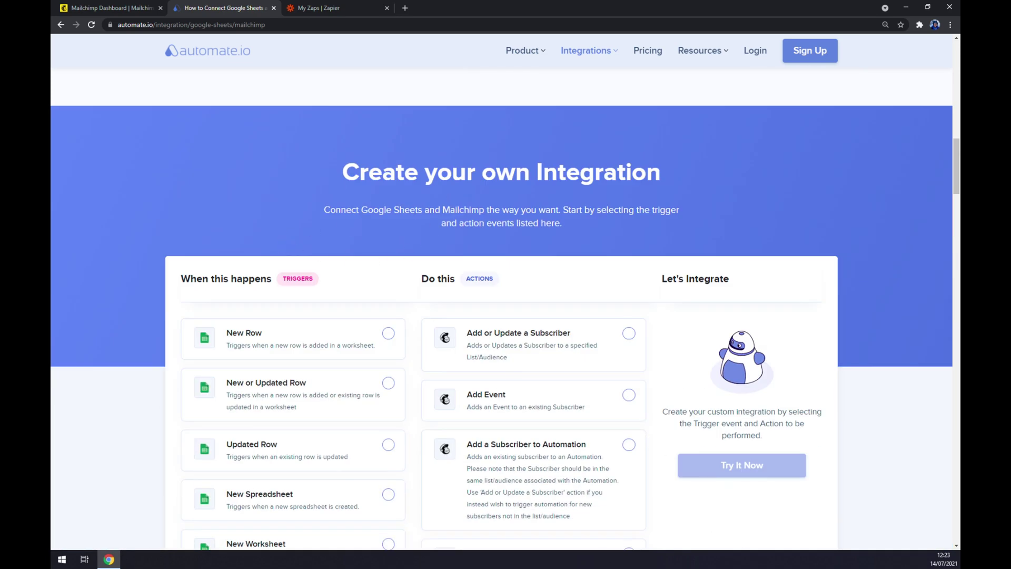
In the Create your own Integration builder, choose New Subscriber as the trigger
left_click_drag(337, 171, 690, 184)
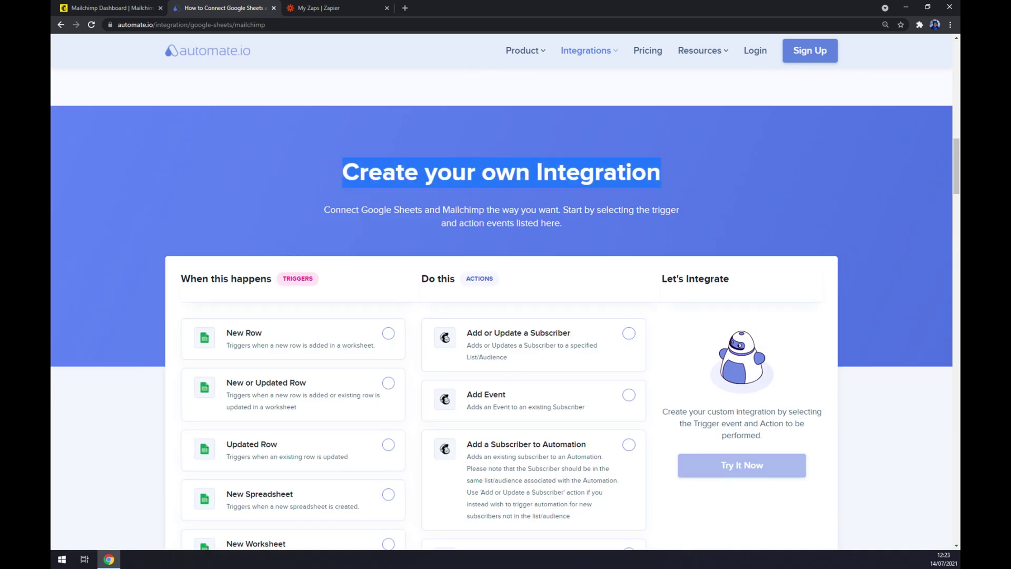
scroll(310, 207, "down", 2)
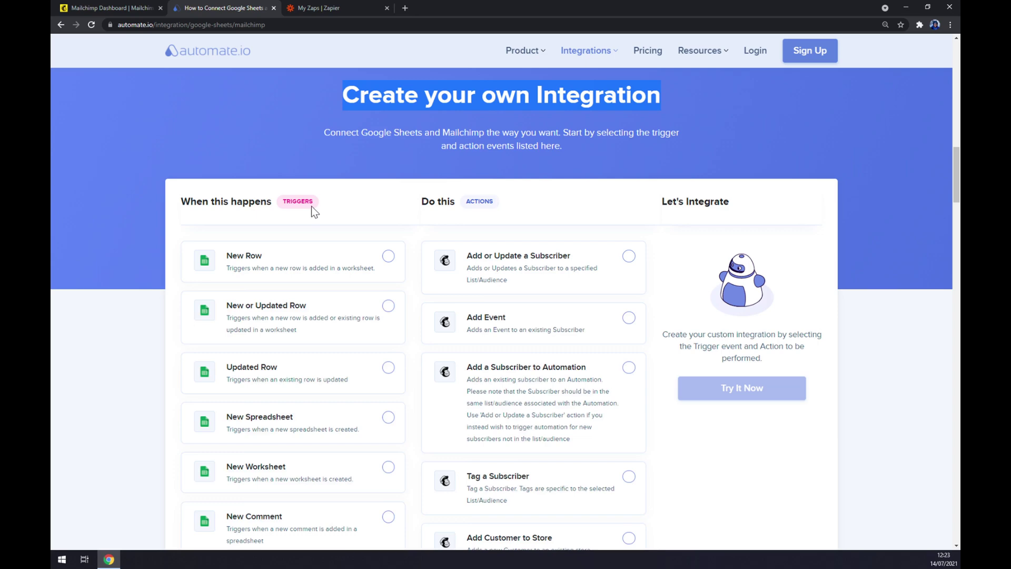
double_click(290, 188)
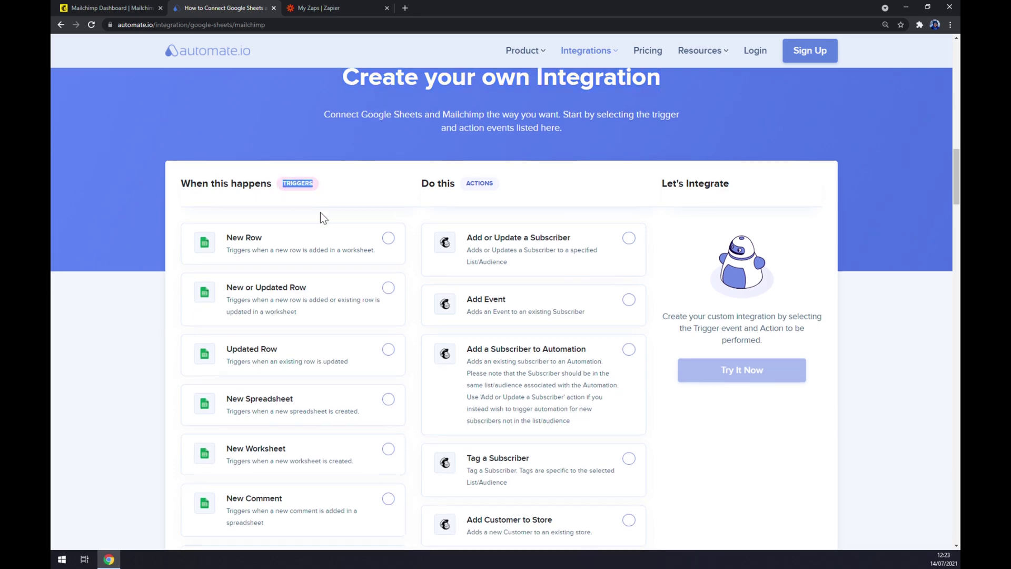
scroll(320, 213, "down", 5)
scroll(235, 231, "up", 5)
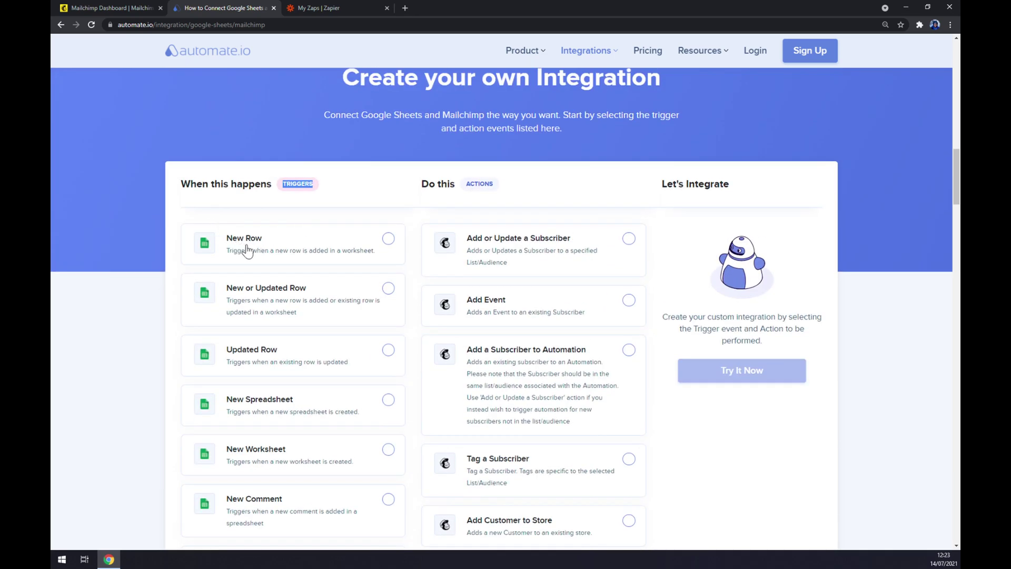
scroll(232, 247, "down", 6)
left_click(244, 296)
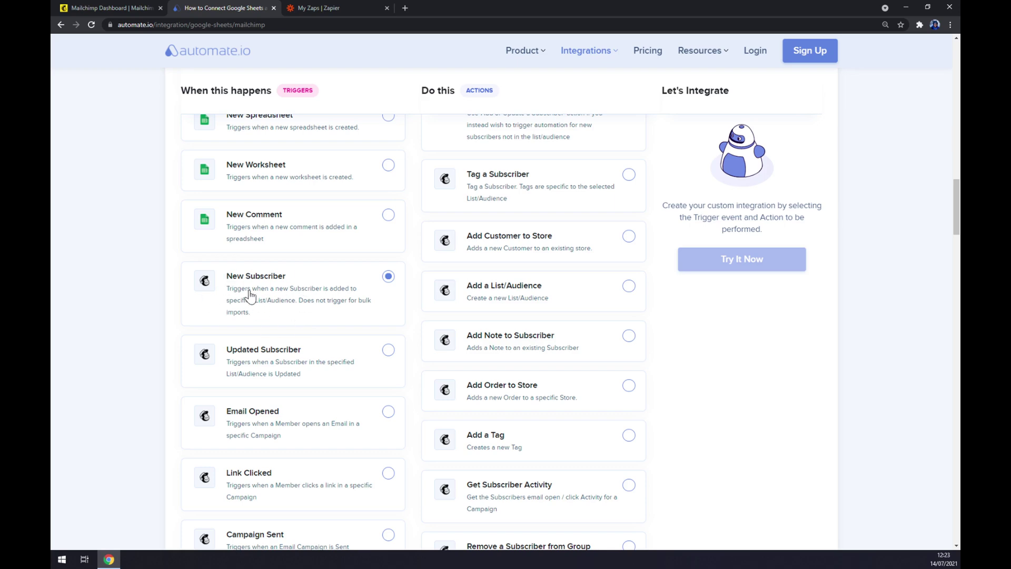
Select Add Row as the Google Sheets action, then move to the Zapier Zaps dashboard
scroll(250, 296, "up", 8)
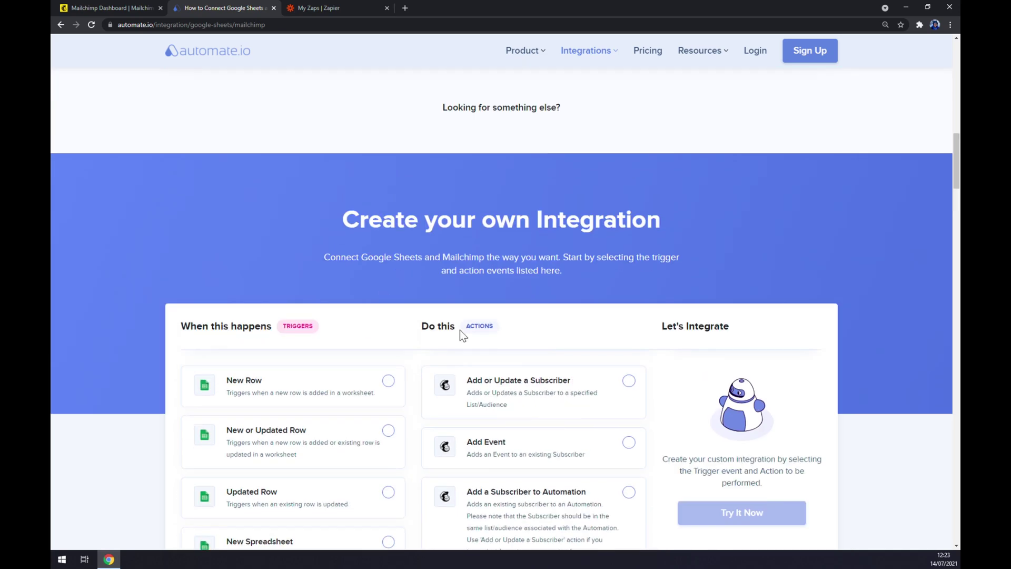
scroll(514, 327, "down", 20)
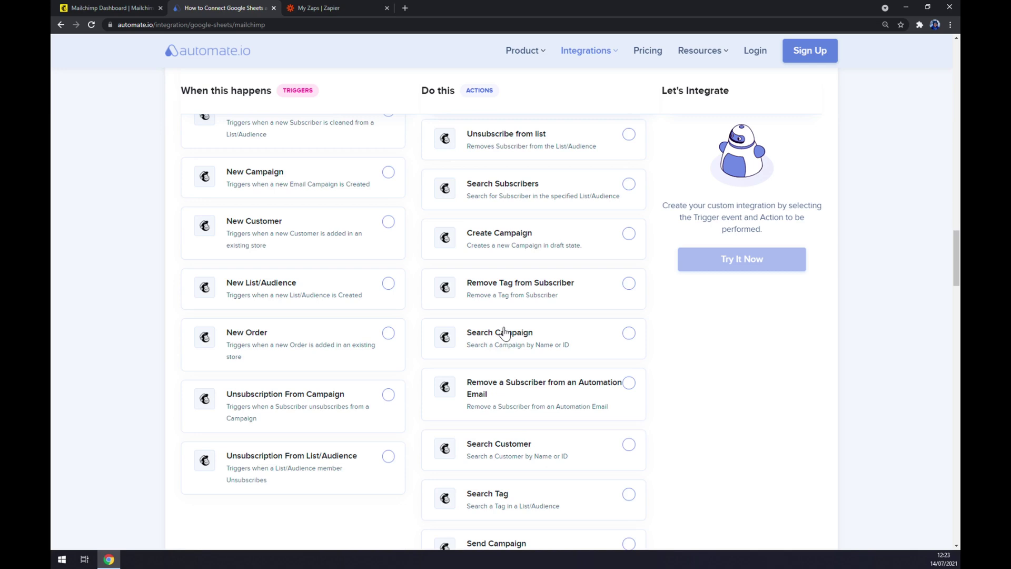
left_click(507, 323)
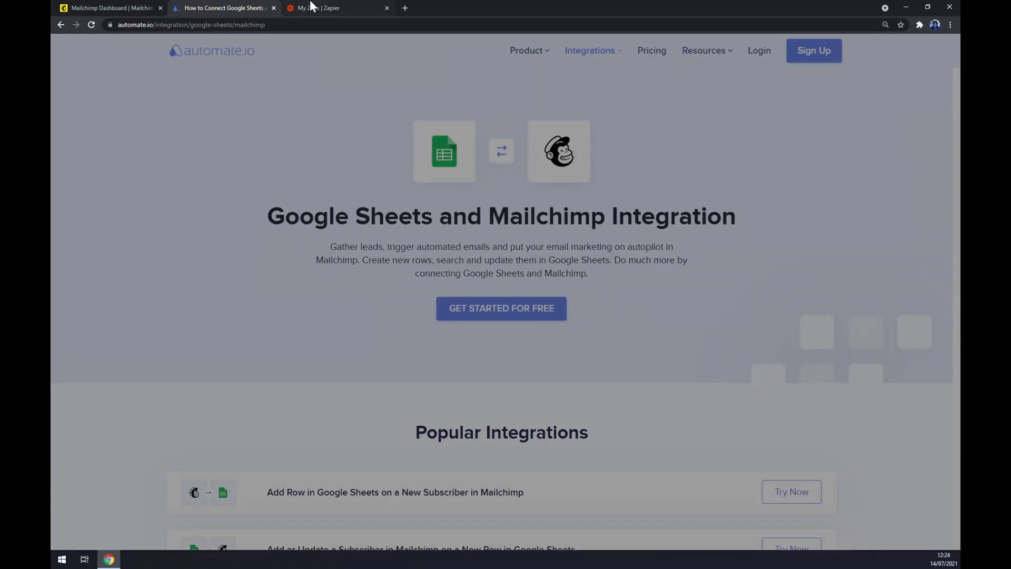
left_click(316, 8)
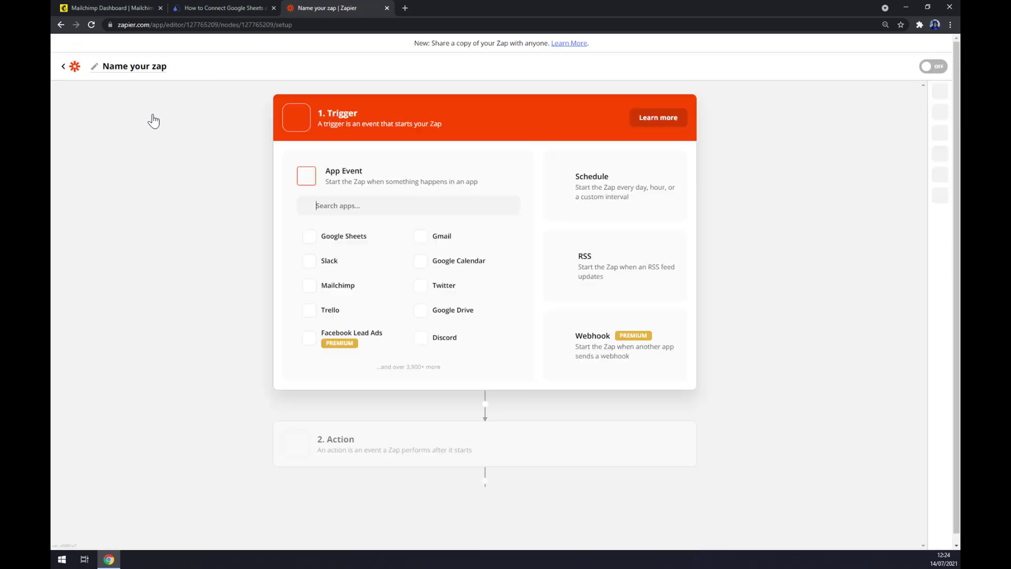
Name the new Zap 'mailchimp to sheets'
left_click(155, 67)
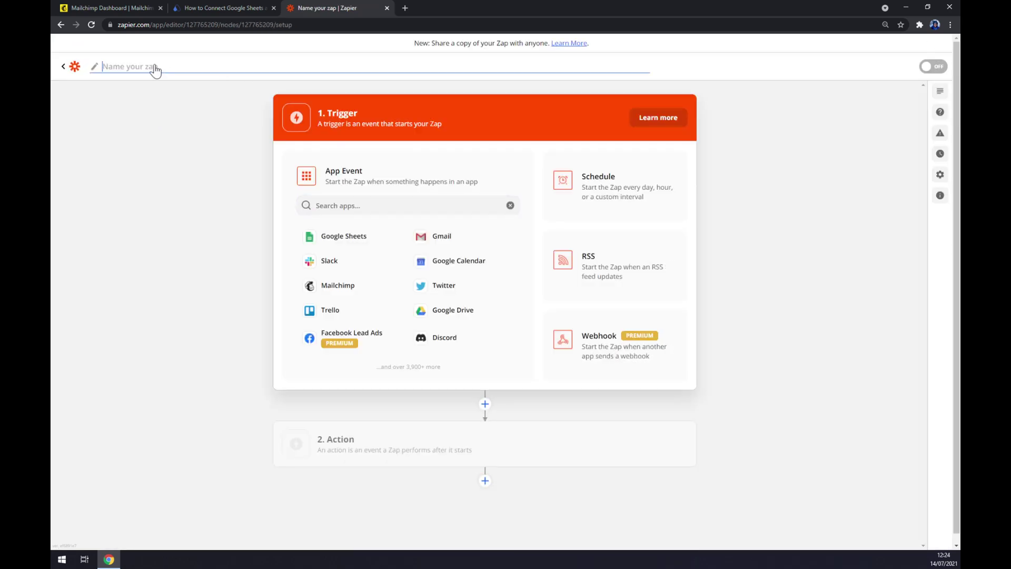
type("mailchimp to sheets")
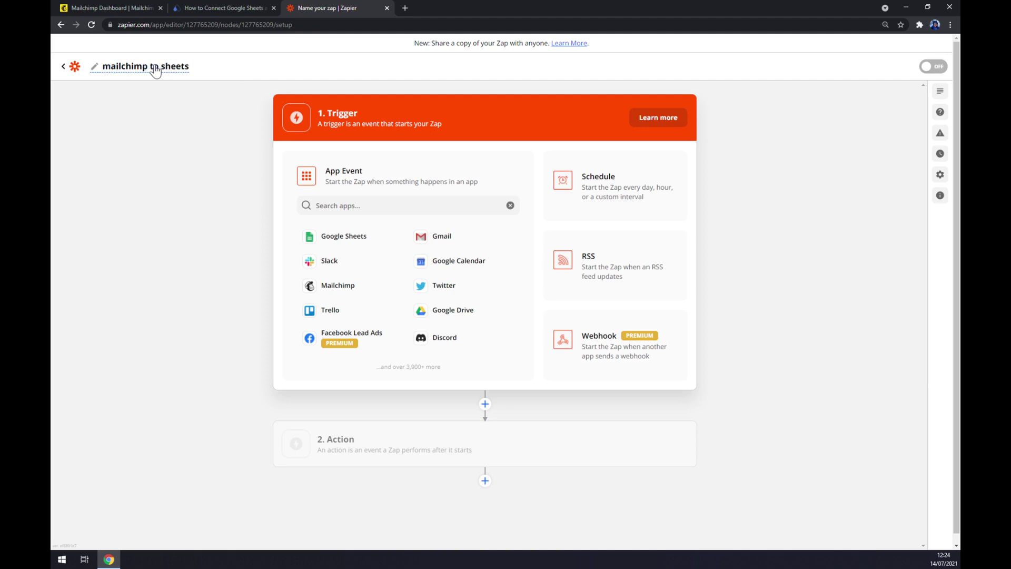
key("Return")
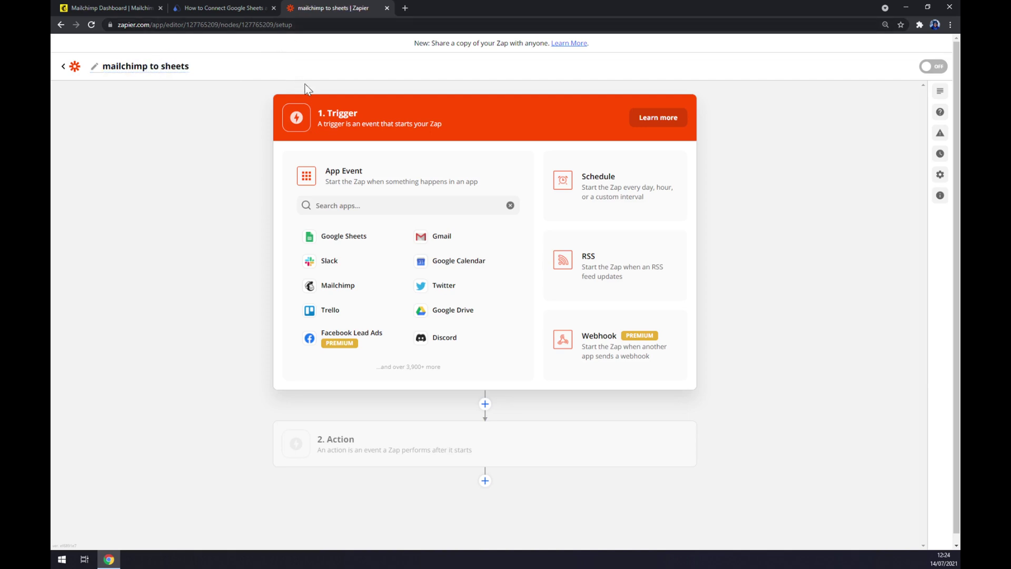
Search 'mailchi' and choose Mailchimp as the trigger app
left_click(380, 206)
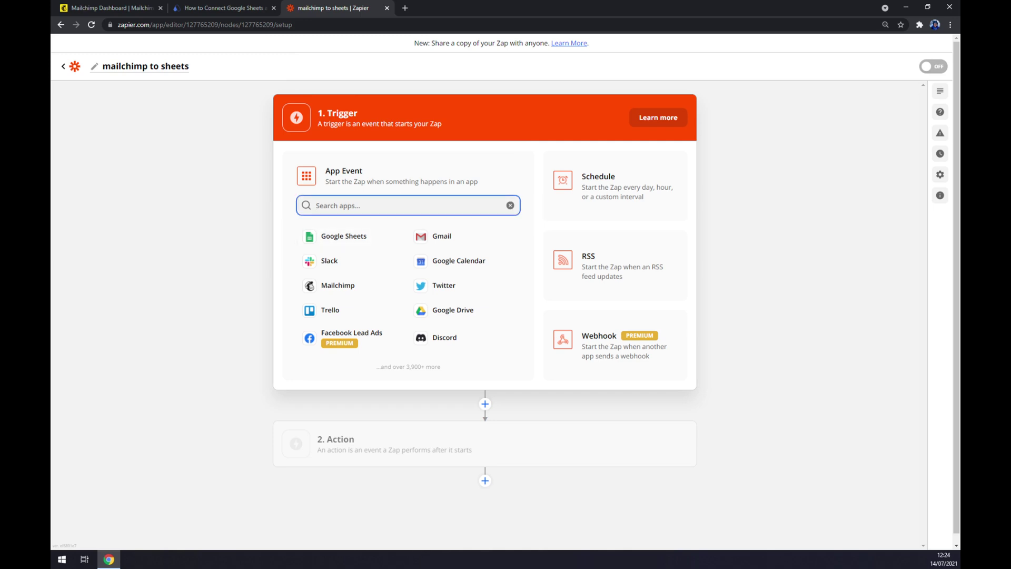
type("mailchi")
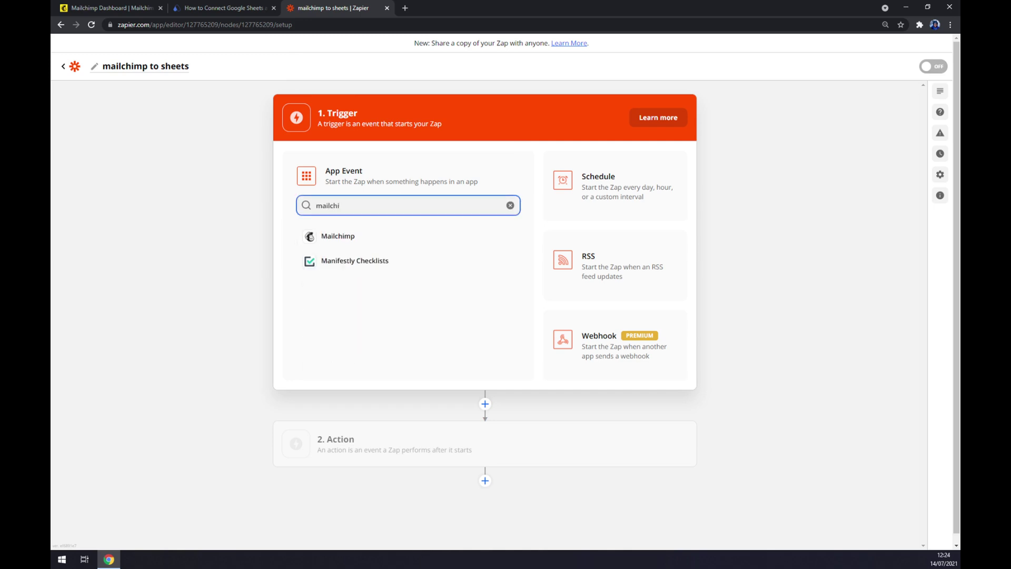
left_click(362, 235)
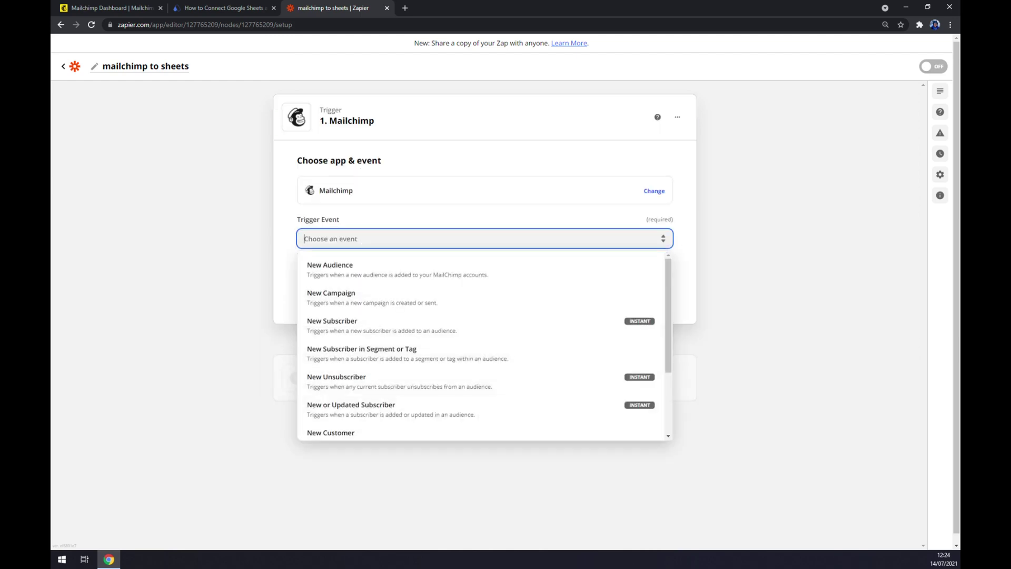
Set the trigger event to New Audience, select the connected Mailchimp account, and continue to testing
left_click(343, 259)
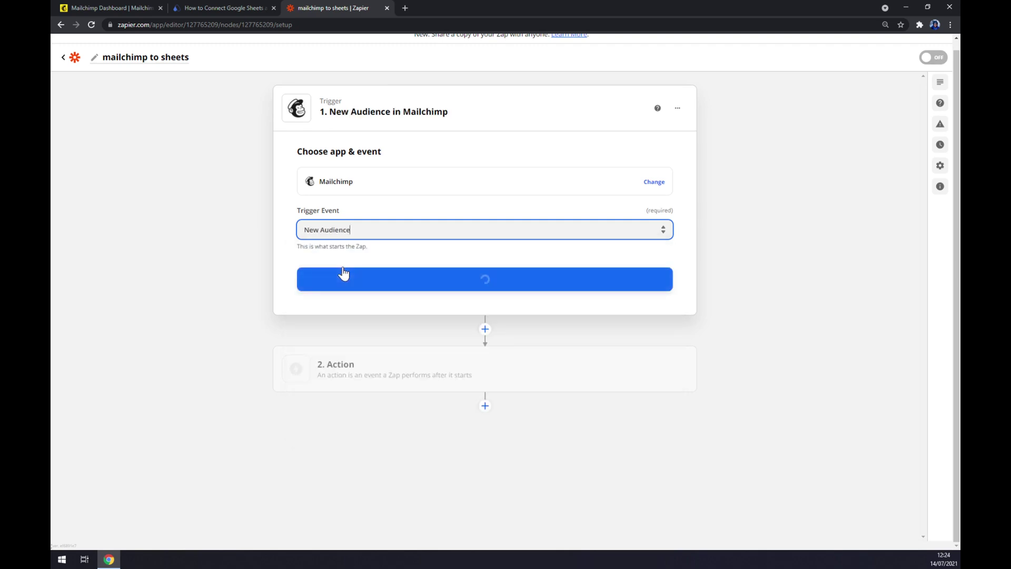
left_click(350, 276)
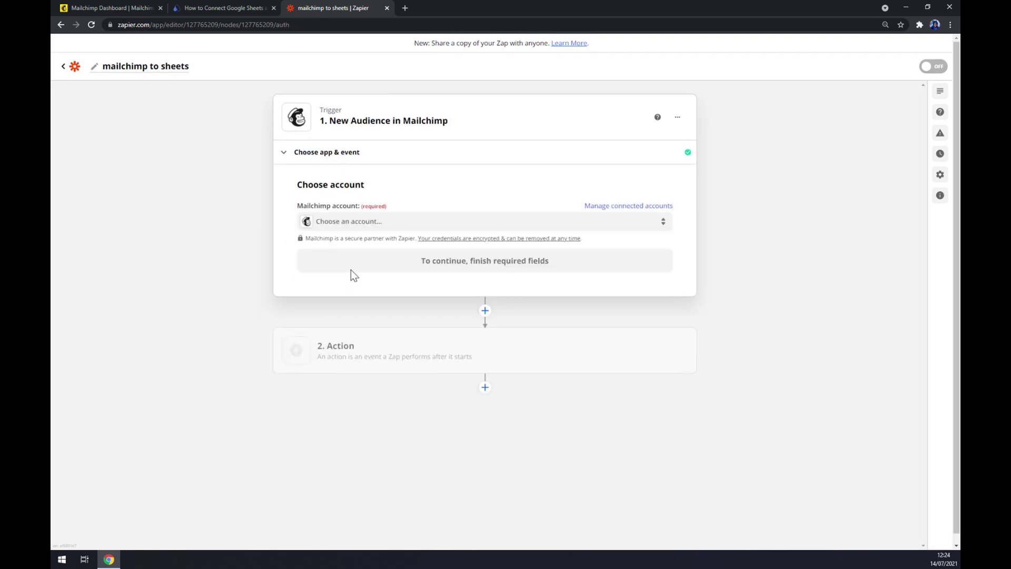
left_click(370, 221)
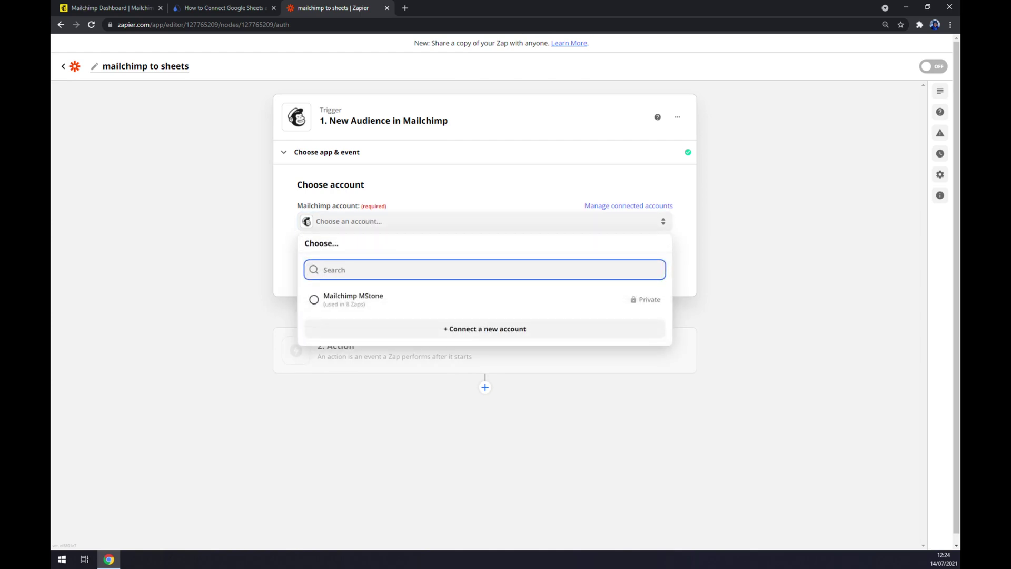
left_click(362, 310)
left_click(458, 269)
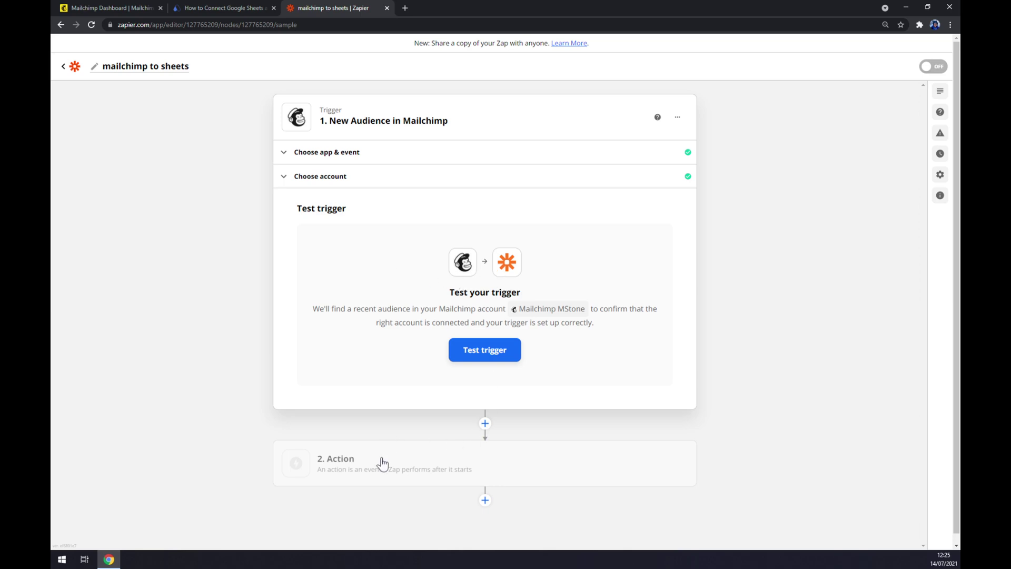
Make the action Google Sheets' Create Spreadsheet Row event and continue to the account step
left_click(375, 471)
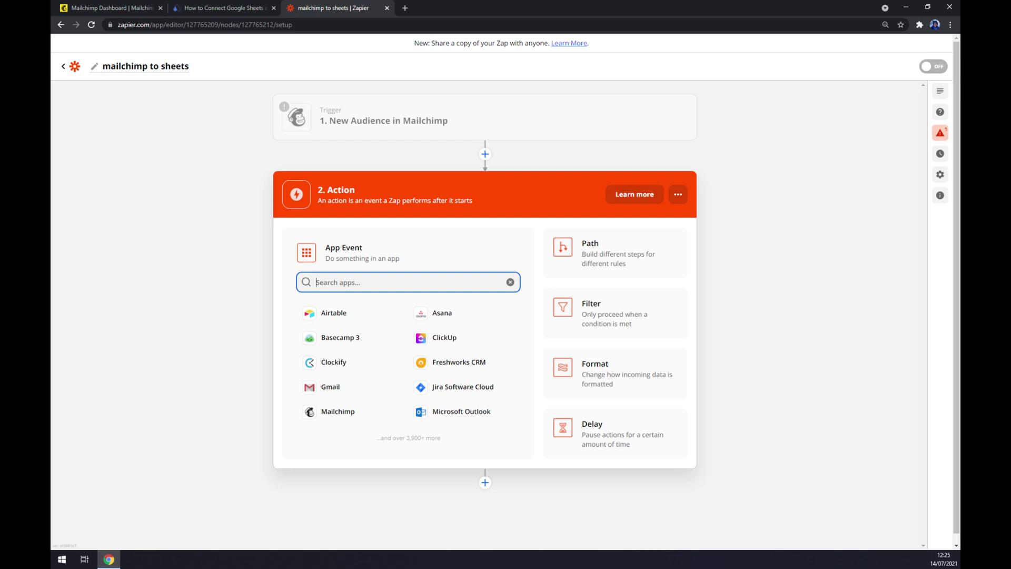
type("sheets")
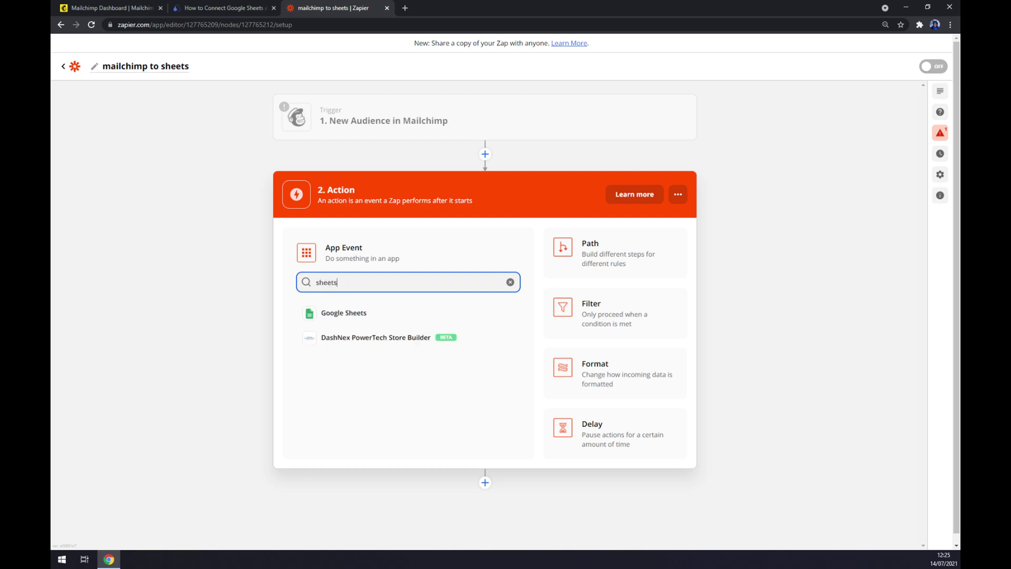
left_click(374, 312)
left_click(375, 309)
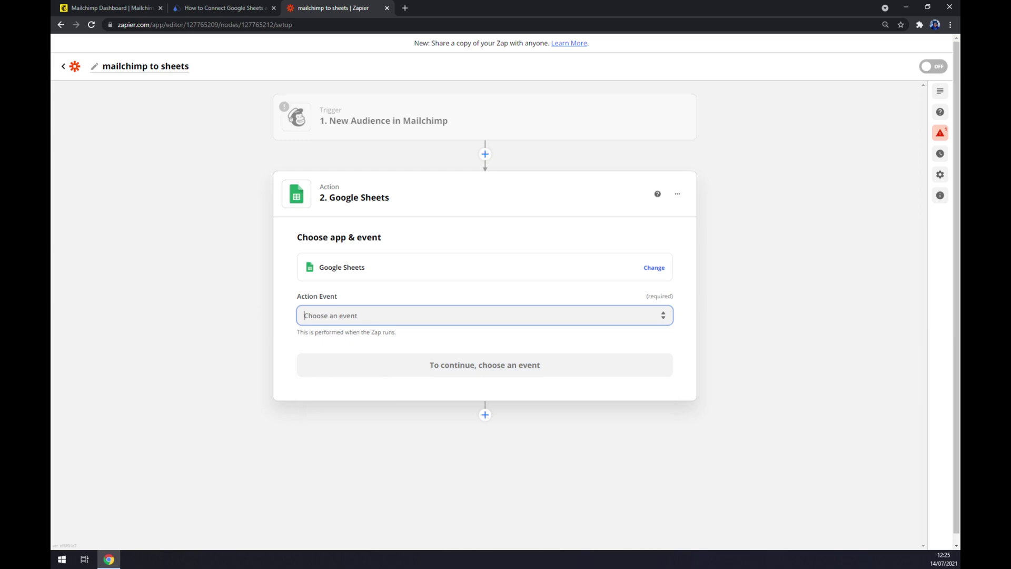
scroll(346, 395, "down", 2)
scroll(350, 406, "up", 2)
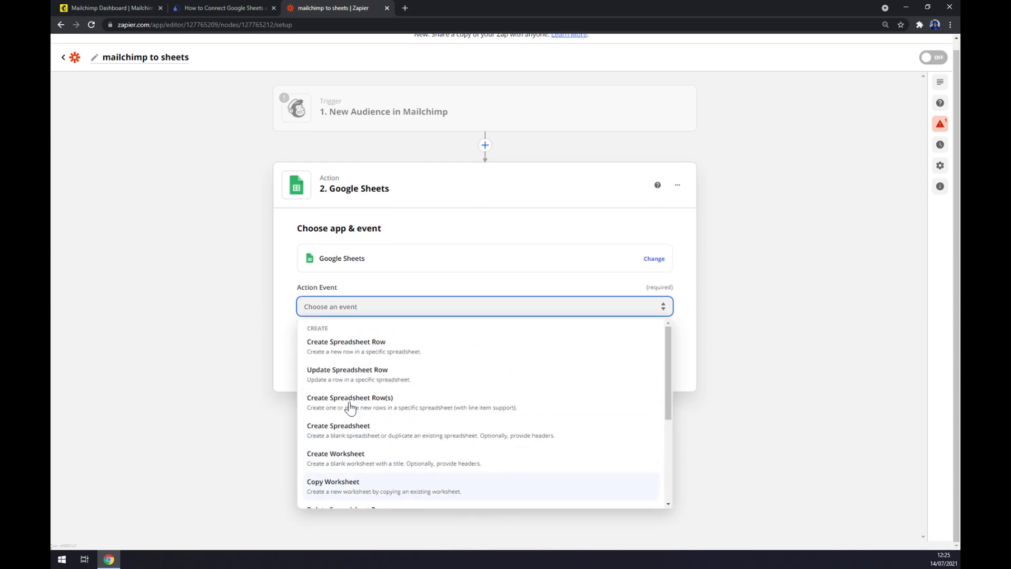
left_click(348, 350)
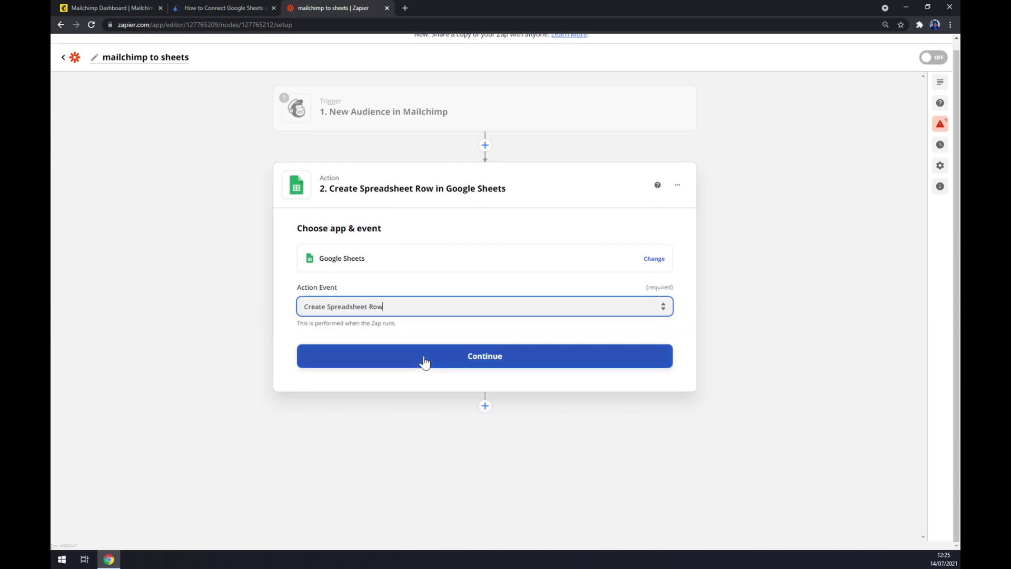
left_click(421, 360)
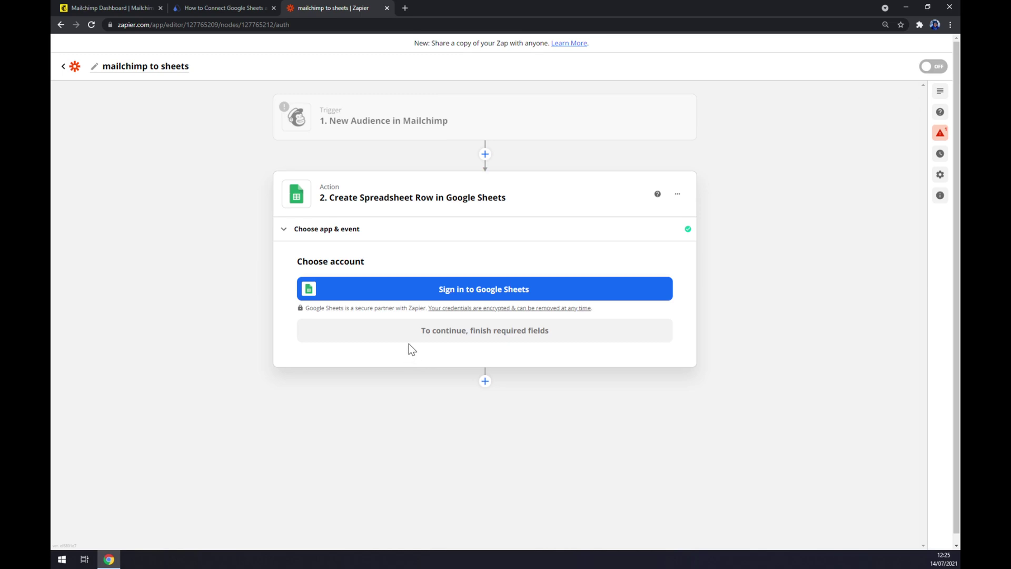